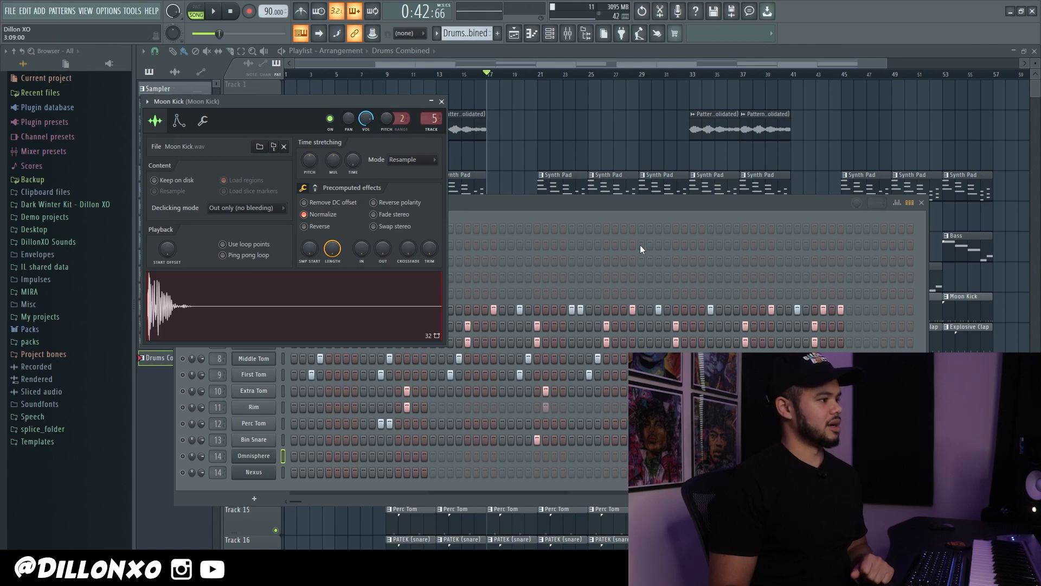
# Bring the channel rack forward, inspect the Explosive Clap sample in its channel settings and close them.
pyautogui.click(597, 212)
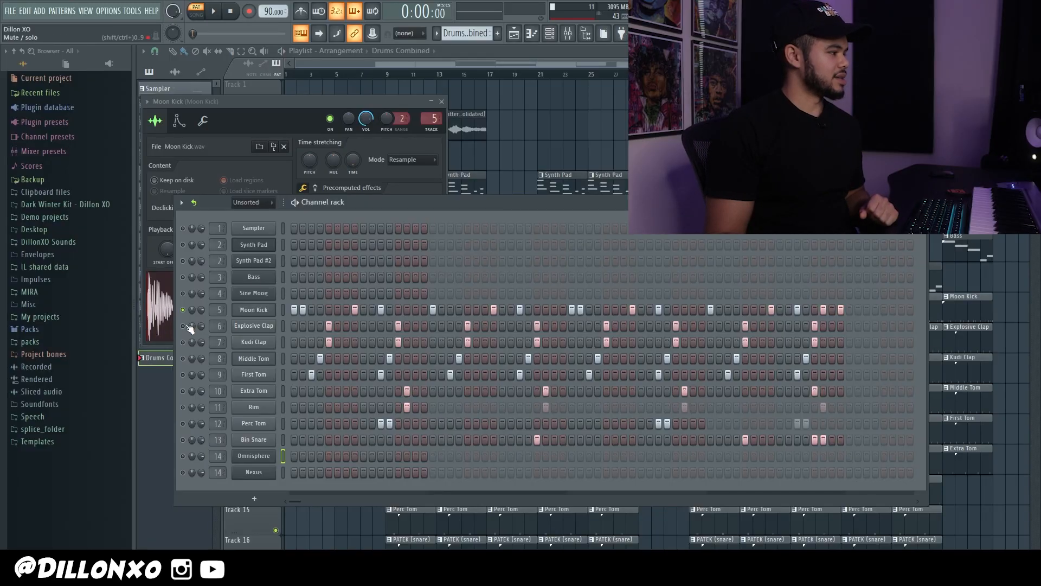
pyautogui.click(252, 327)
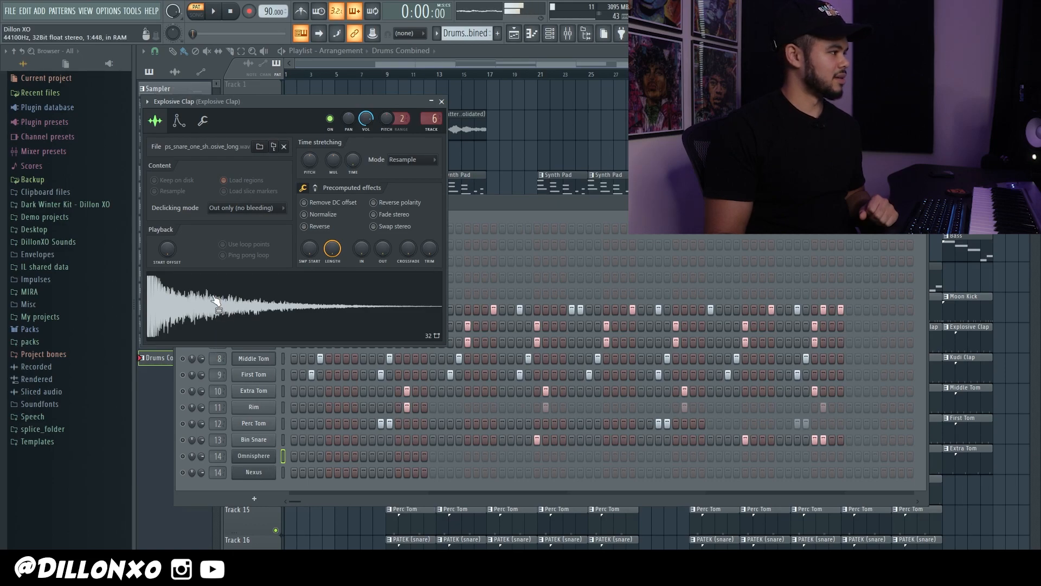
pyautogui.click(467, 215)
pyautogui.click(442, 101)
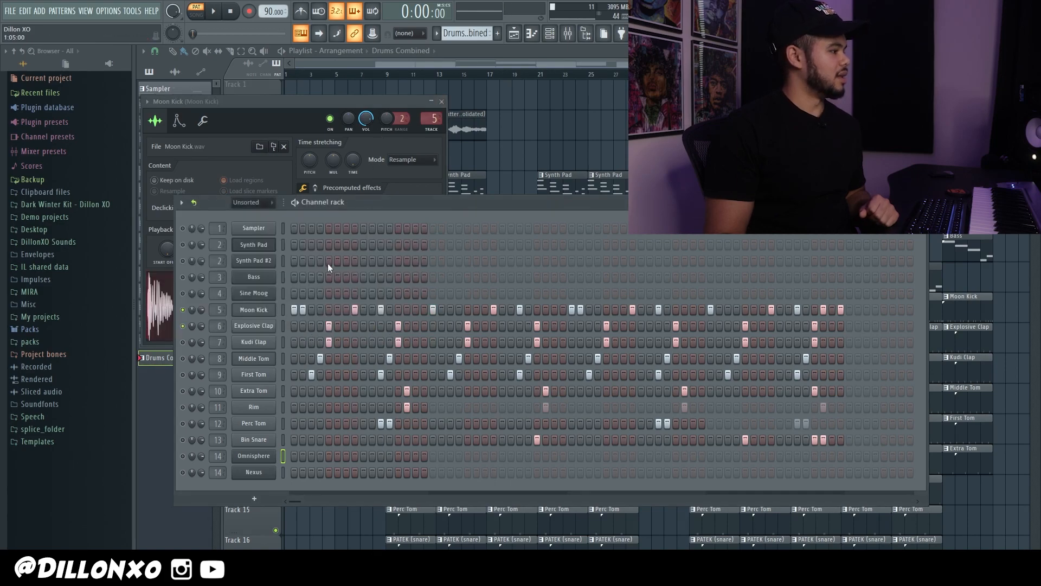
# Inspect the Kudi Clap sample in its channel settings and unmute the Kudi Clap channel.
pyautogui.click(257, 340)
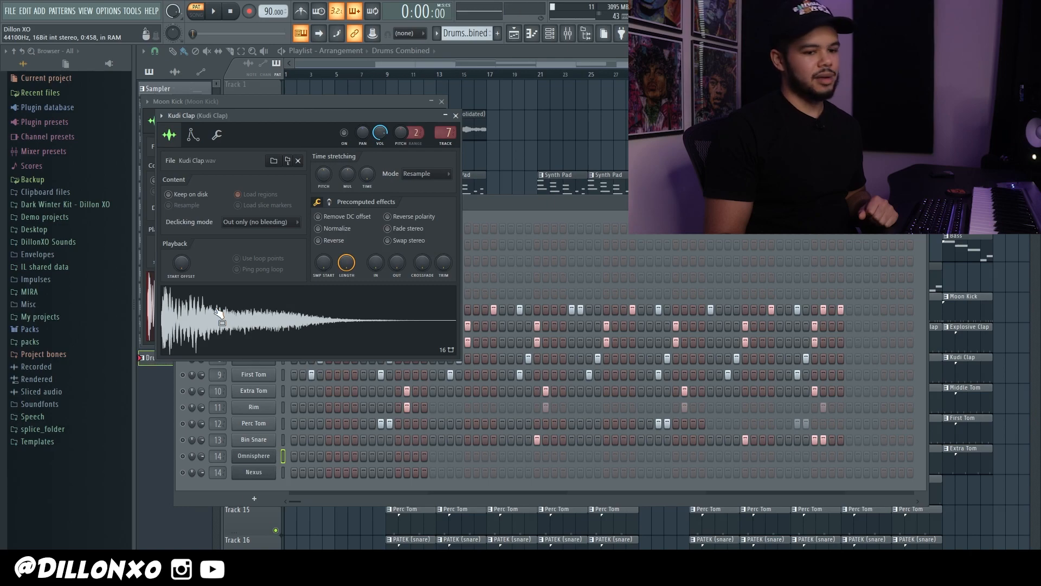
pyautogui.click(502, 212)
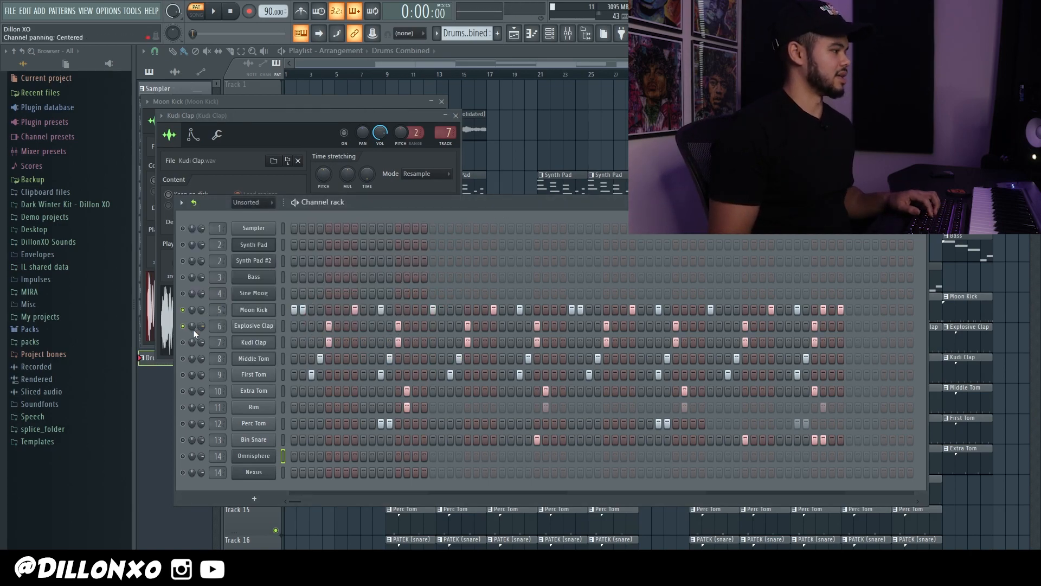
pyautogui.click(183, 342)
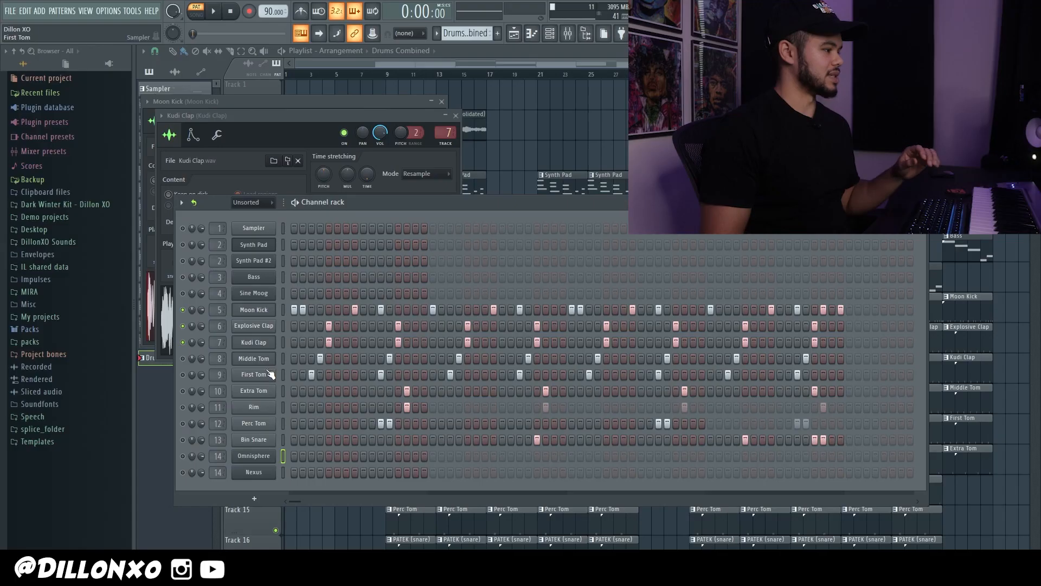
# Inspect the First Tom and Middle Tom samples in their channel settings and close the Middle Tom window.
pyautogui.click(261, 374)
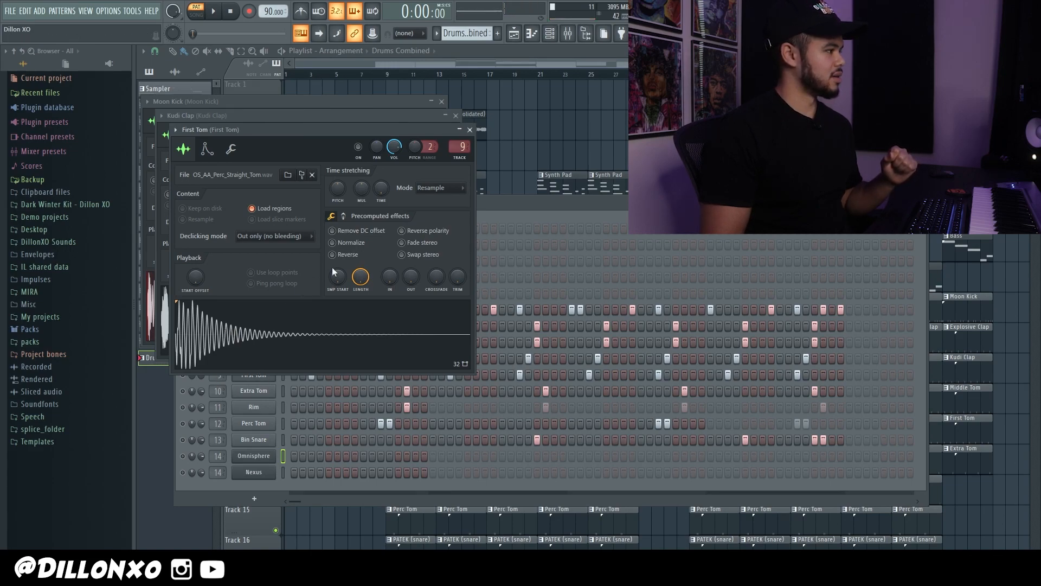
pyautogui.click(542, 203)
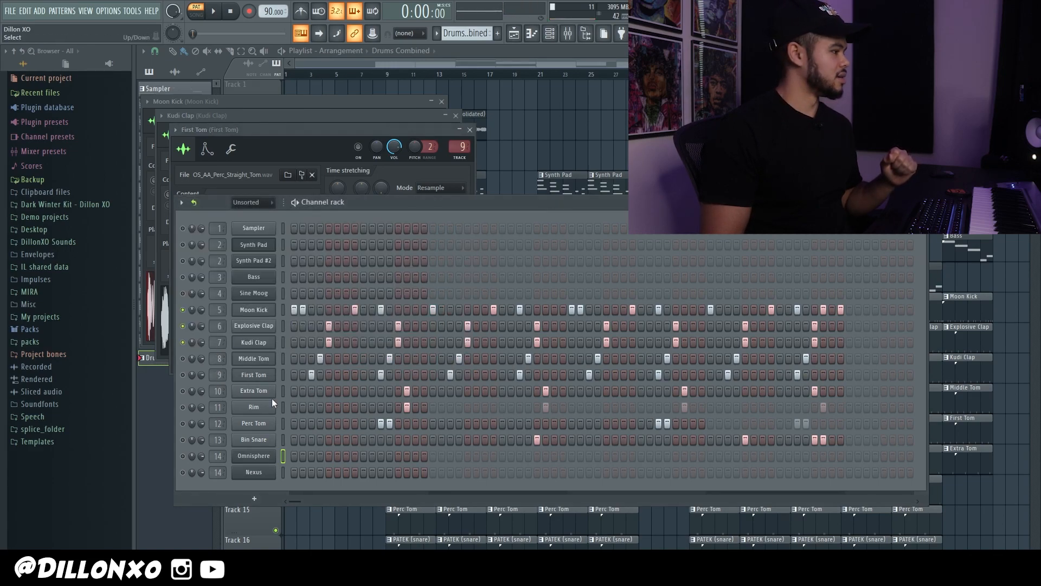
pyautogui.click(258, 361)
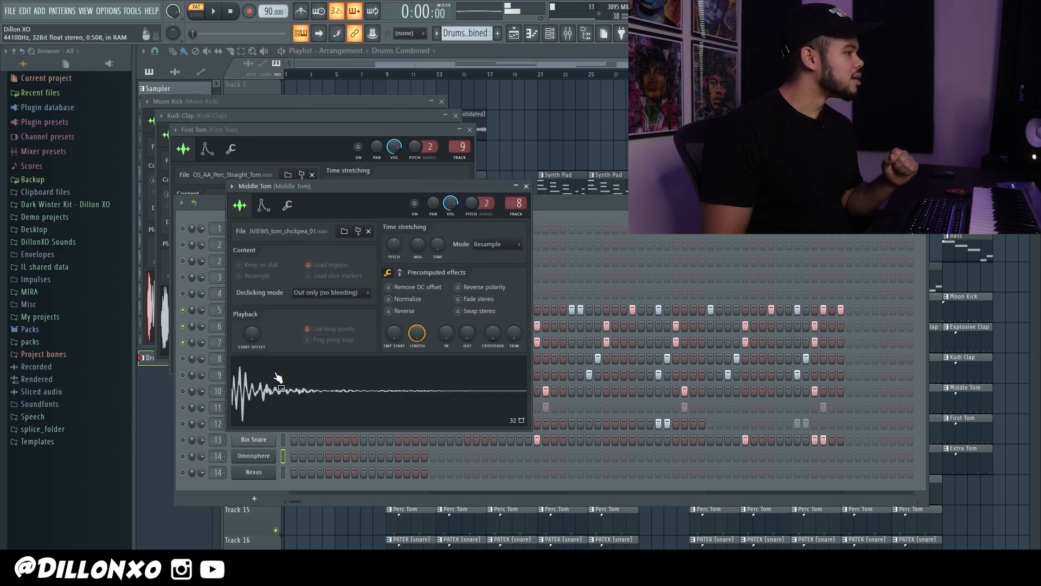
pyautogui.click(526, 187)
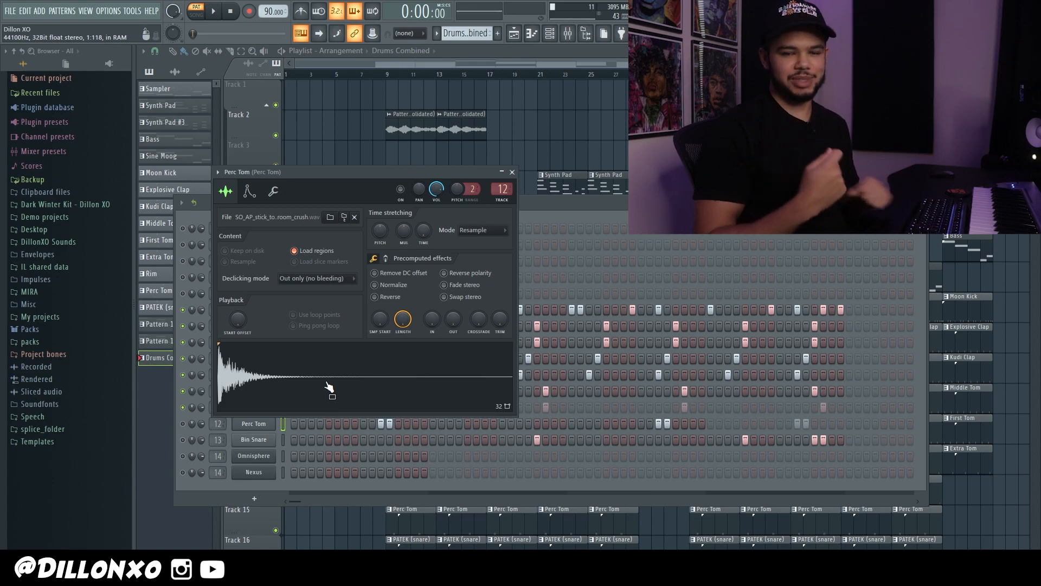
# Audition the Perc Tom sample and inspect the Bin Snare sample, putting both channel settings windows away.
pyautogui.press('q')
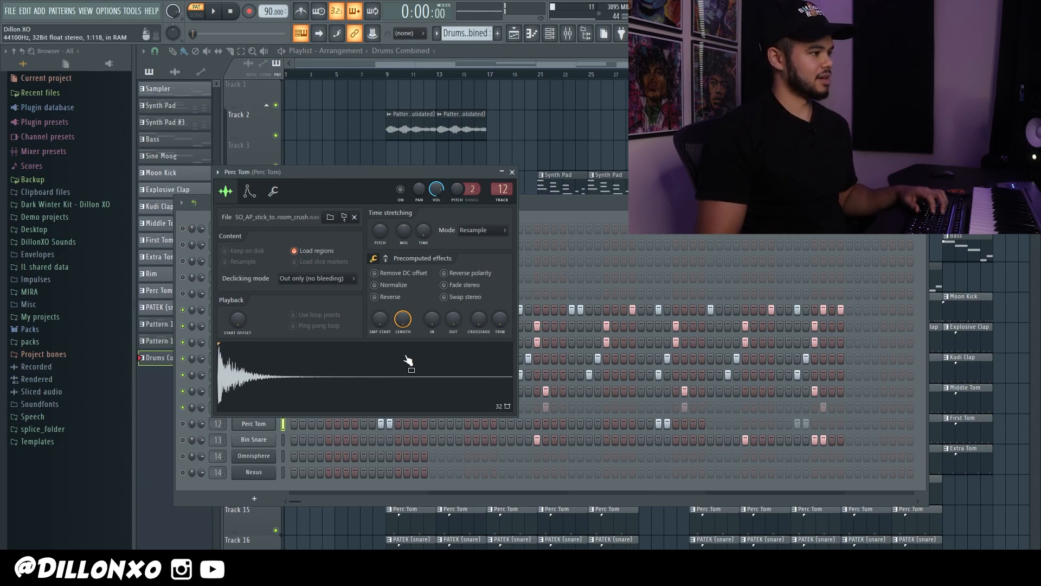
pyautogui.click(503, 172)
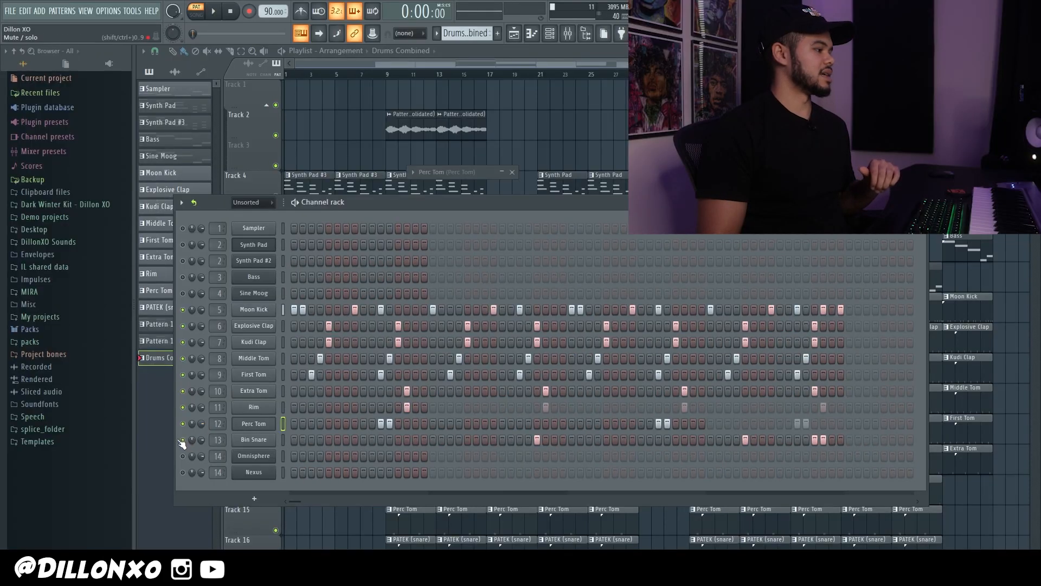
pyautogui.click(263, 443)
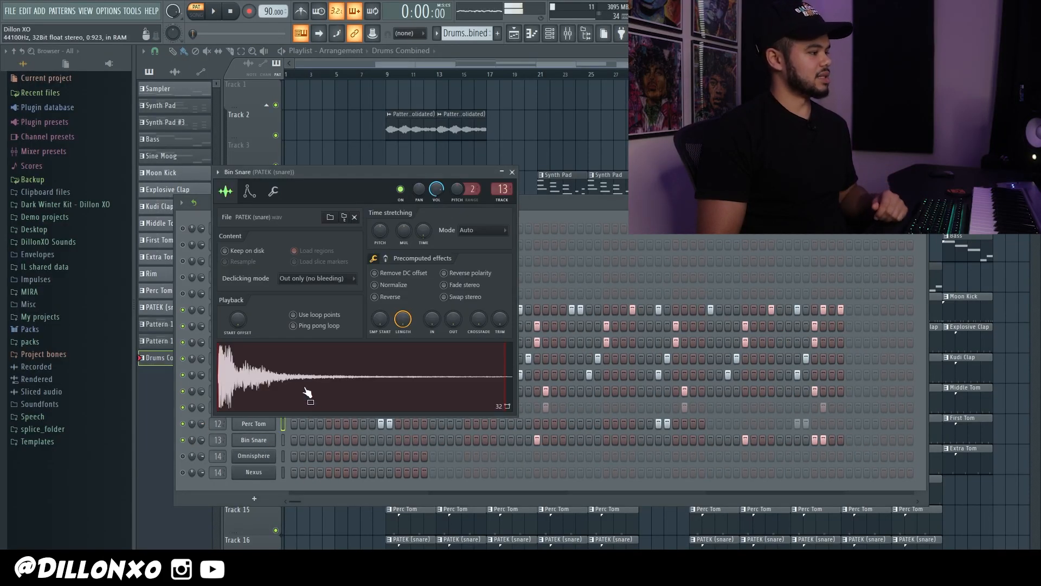
pyautogui.click(512, 172)
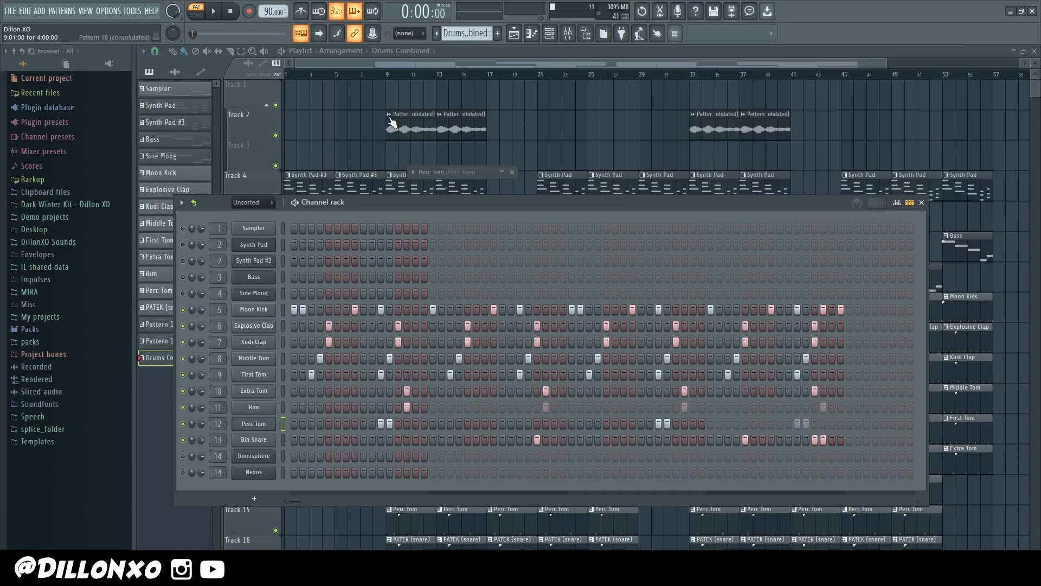
# Play the Drums Combined pattern and undo the extra steps added to the Rim and Bin Snare channels.
pyautogui.press('space')
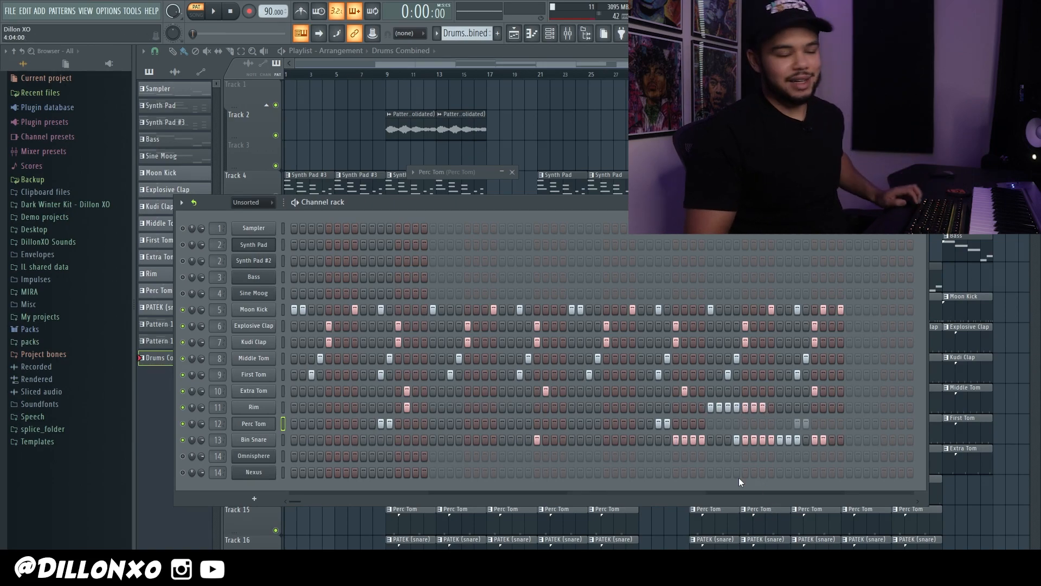
pyautogui.hotkey('ctrl', 'alt', 'z')
pyautogui.hotkey('ctrl', 'alt', 'z')
pyautogui.hotkey('ctrl', 'alt', 'z')
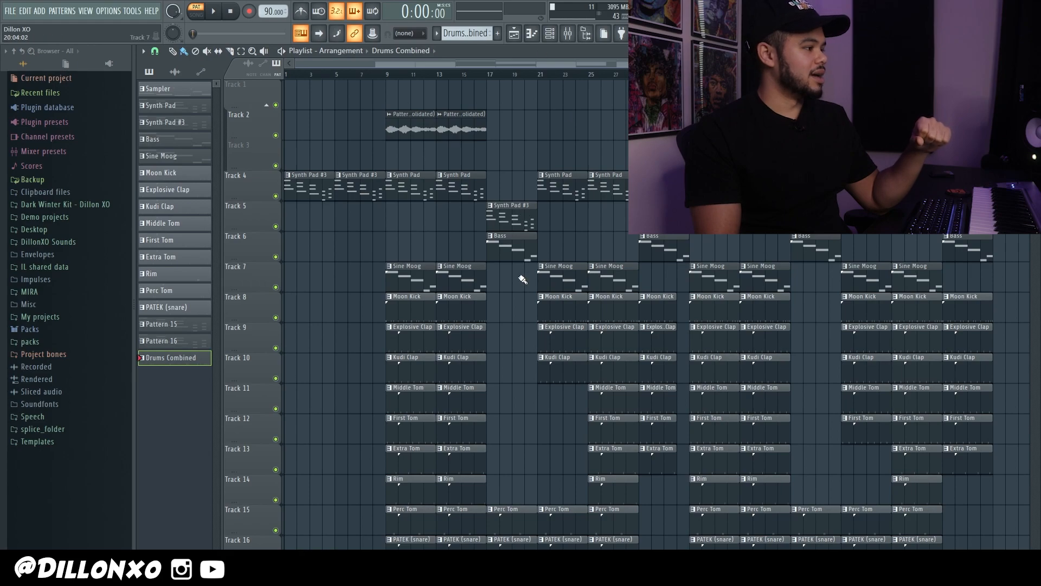
# Open the first Sine Moog clip on Track 7 in the piano roll and play back the bass line's notes.
pyautogui.doubleClick(413, 270)
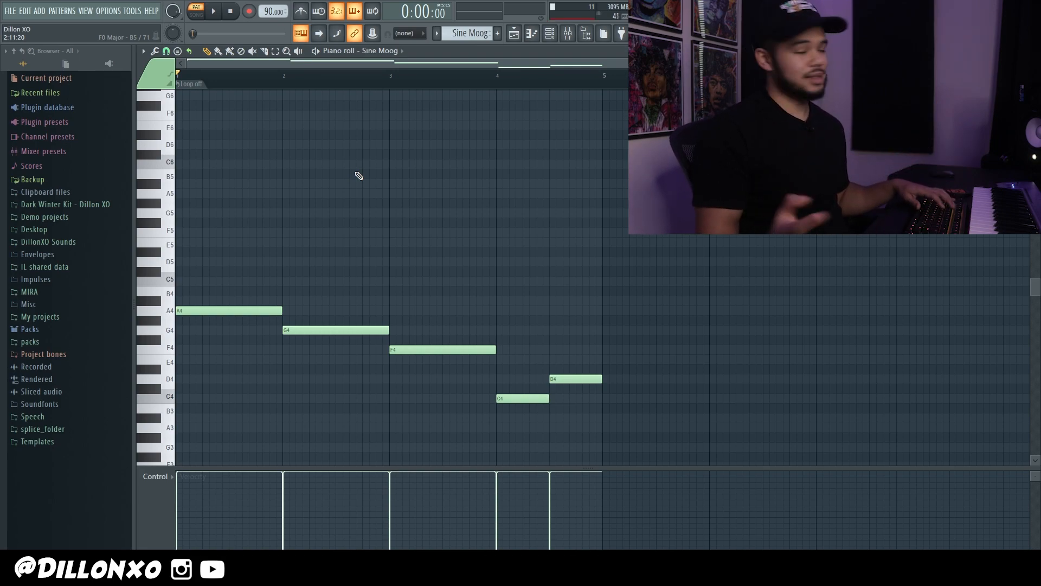
pyautogui.press('F6')
pyautogui.press('space')
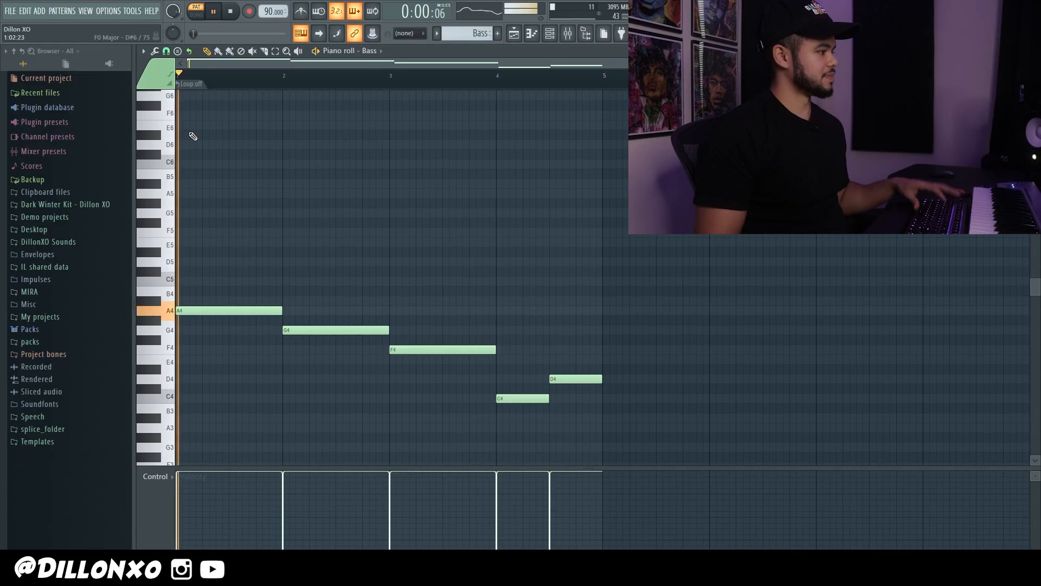
pyautogui.press('space')
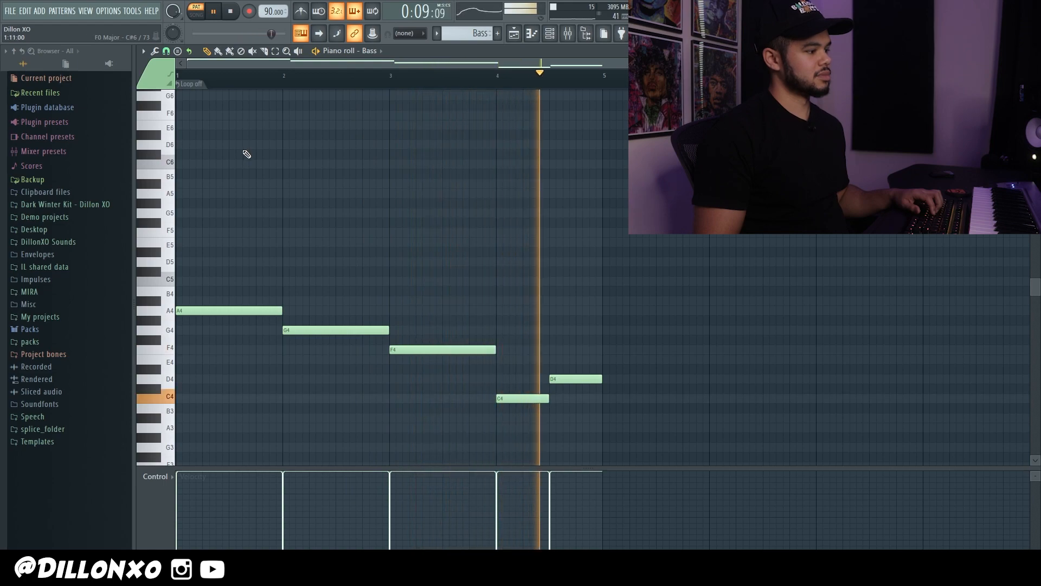
pyautogui.press('space')
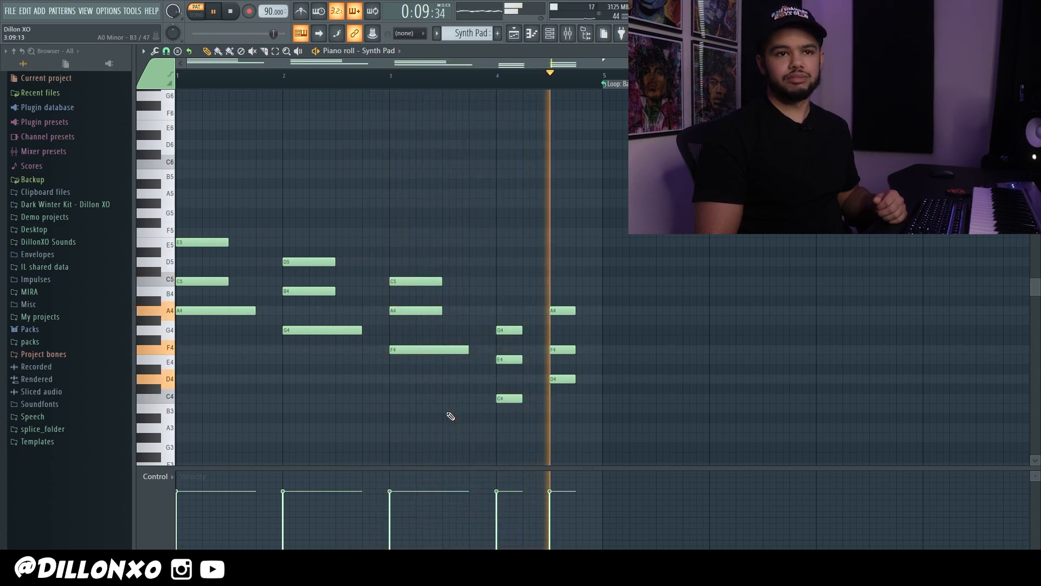
# Listen to the Synth Pad chords and the soloed Track 2 audio clips, stopping playback after each.
pyautogui.press('space')
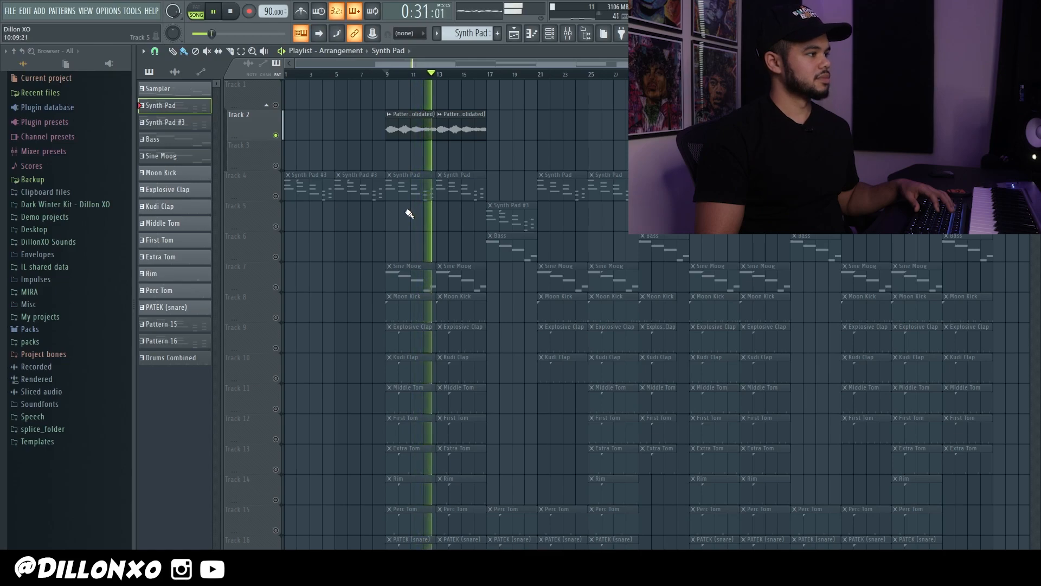
pyautogui.press('space')
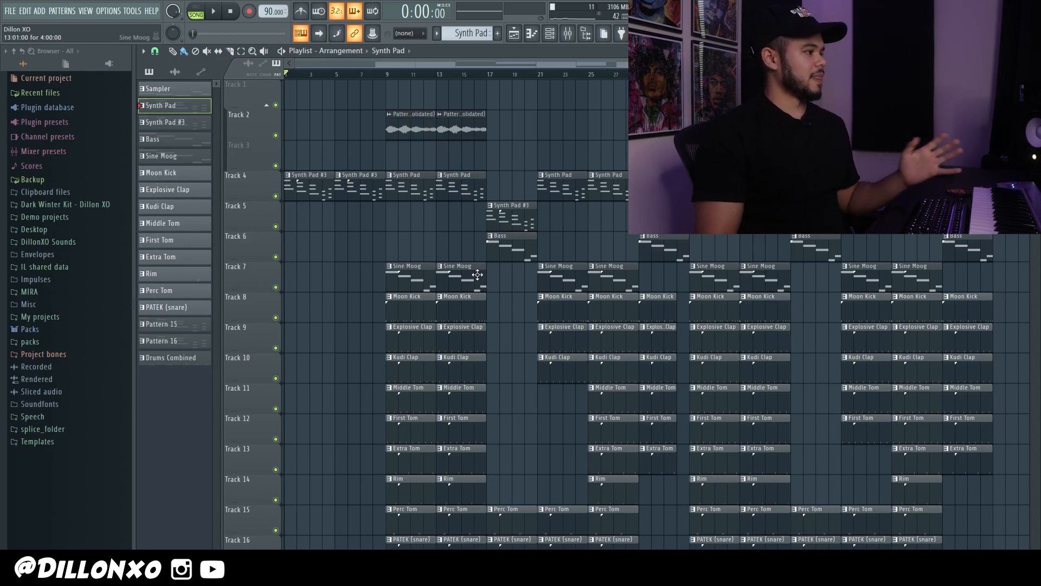
# Examine how the clips are arranged across the playlist tracks, from Track 2 down to the Synth automation on Track 17.
pyautogui.scroll(-3, 302, 286)
pyautogui.scroll(2, 321, 361)
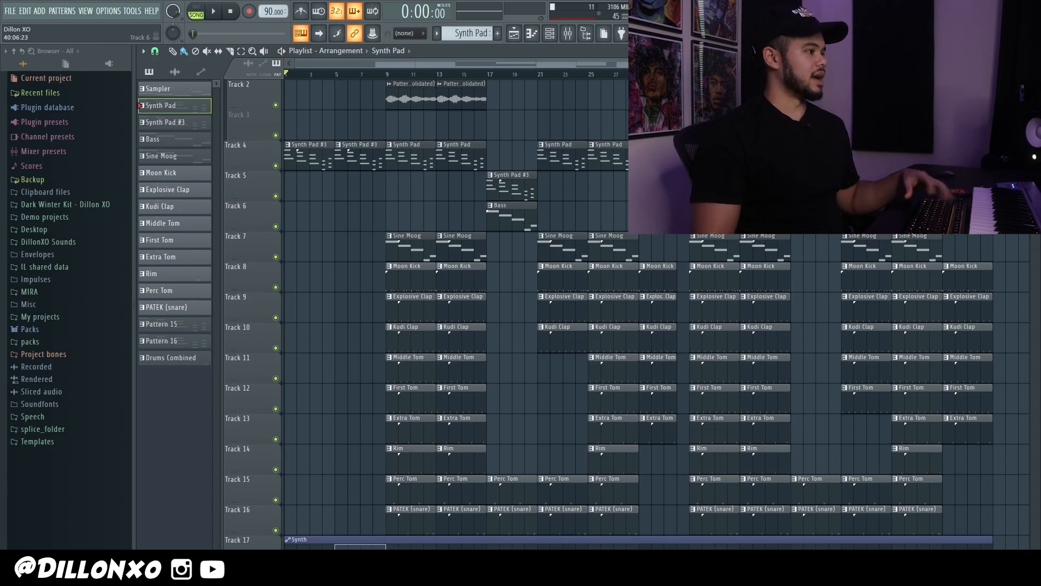
pyautogui.scroll(-1, 295, 223)
pyautogui.scroll(2, 294, 214)
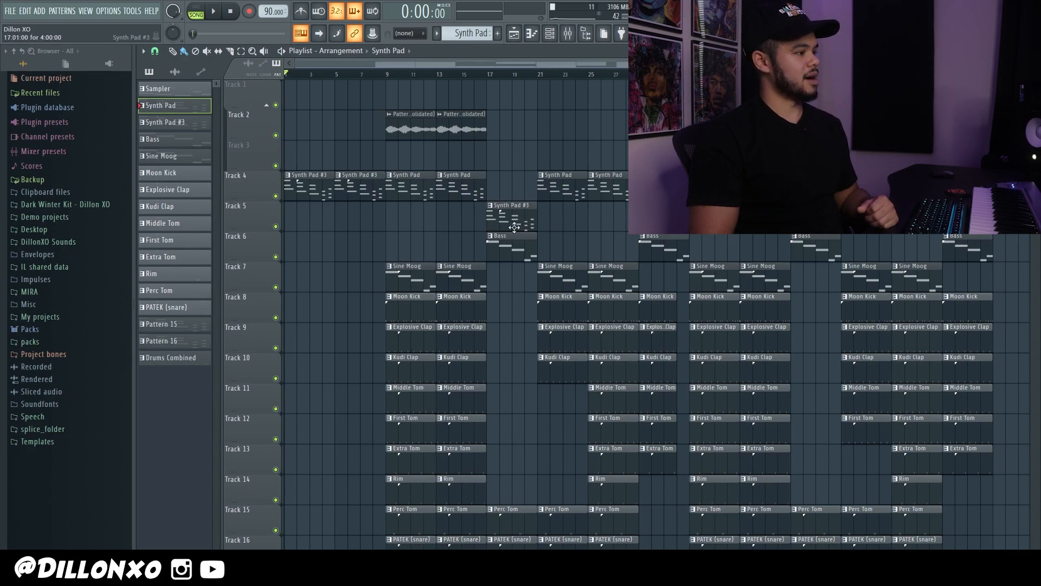
pyautogui.scroll(-2, 506, 451)
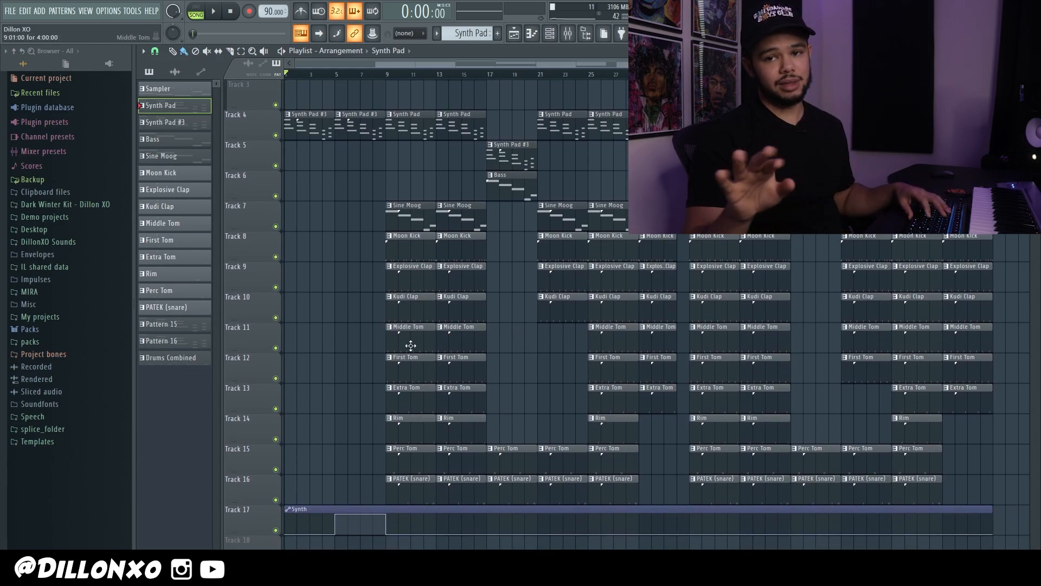